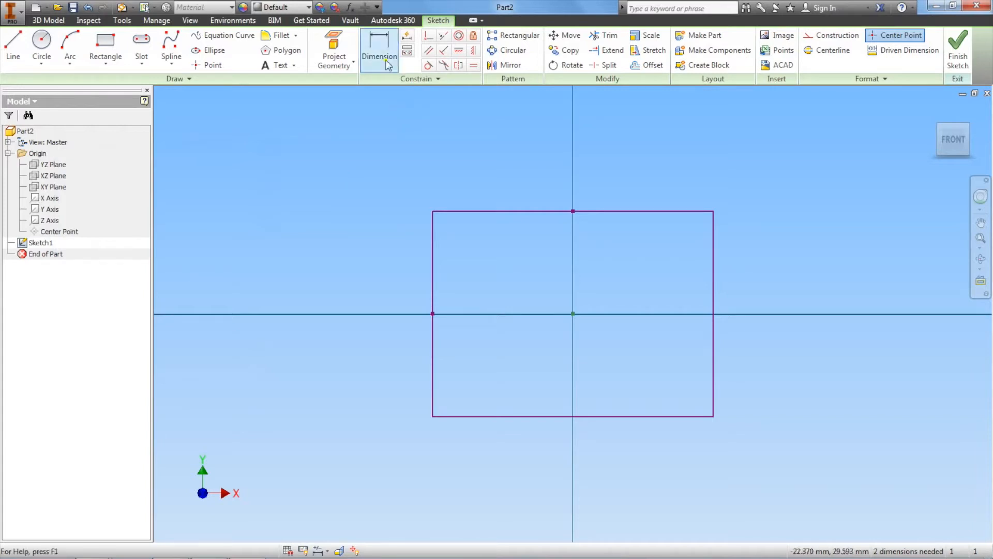
Dimension the rectangle's upper edge and set its width to 49 mm
{"action": "left_click", "coordinate": [381, 43]}
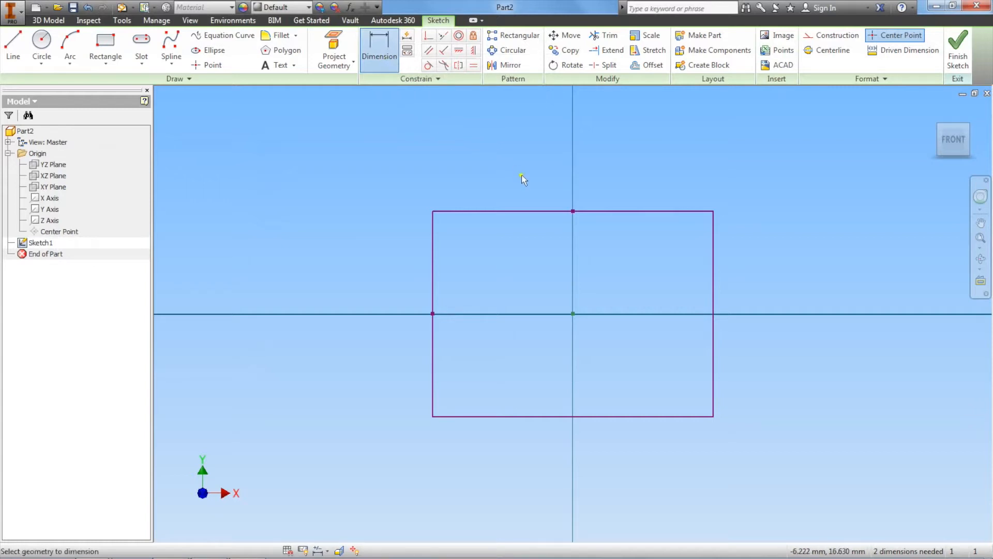
{"action": "left_click", "coordinate": [522, 210]}
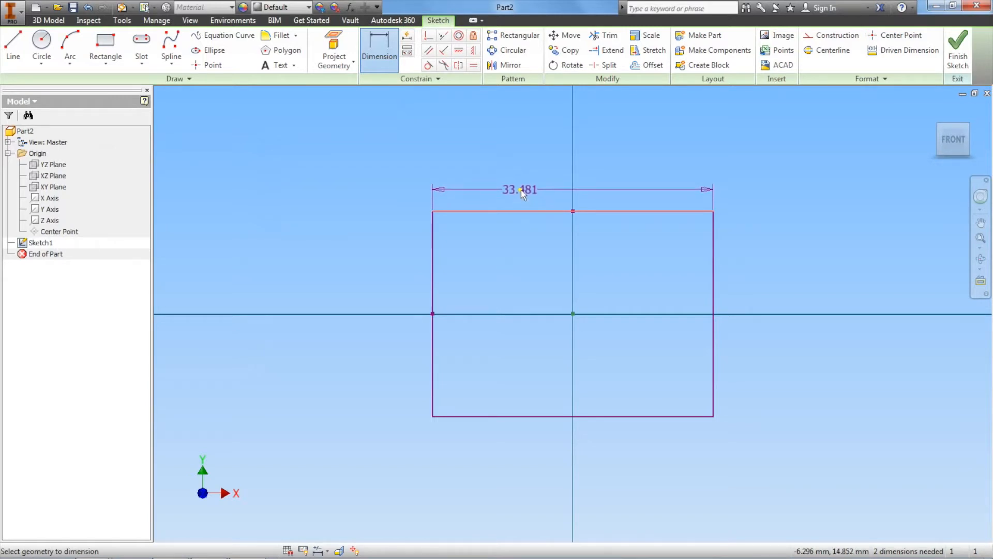
{"action": "left_click", "coordinate": [520, 190]}
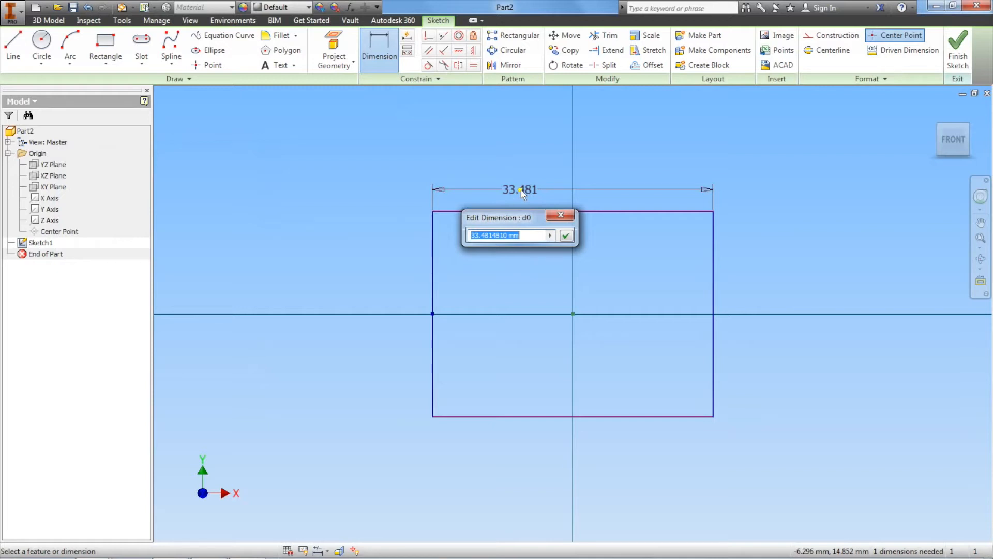
{"action": "type", "text": "49"}
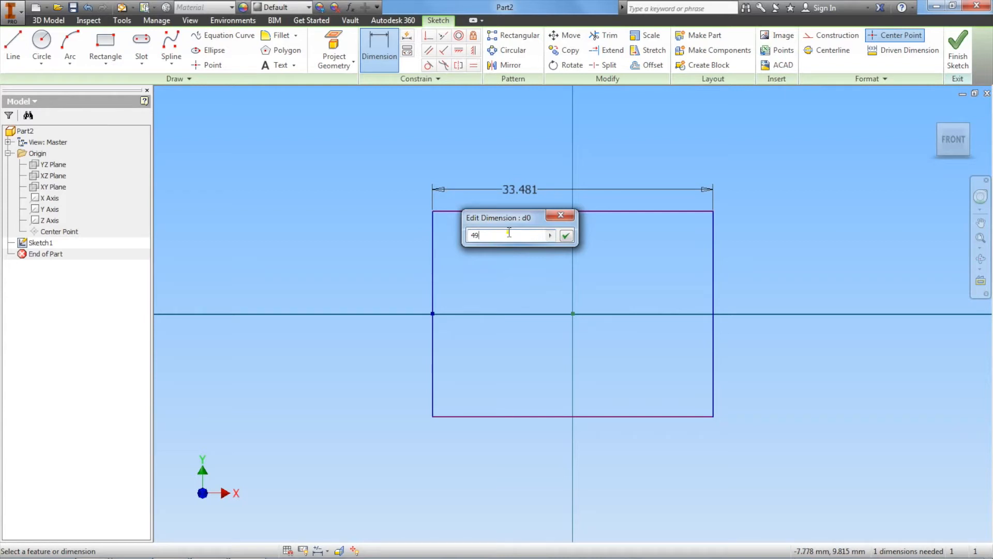
{"action": "left_click", "coordinate": [566, 236]}
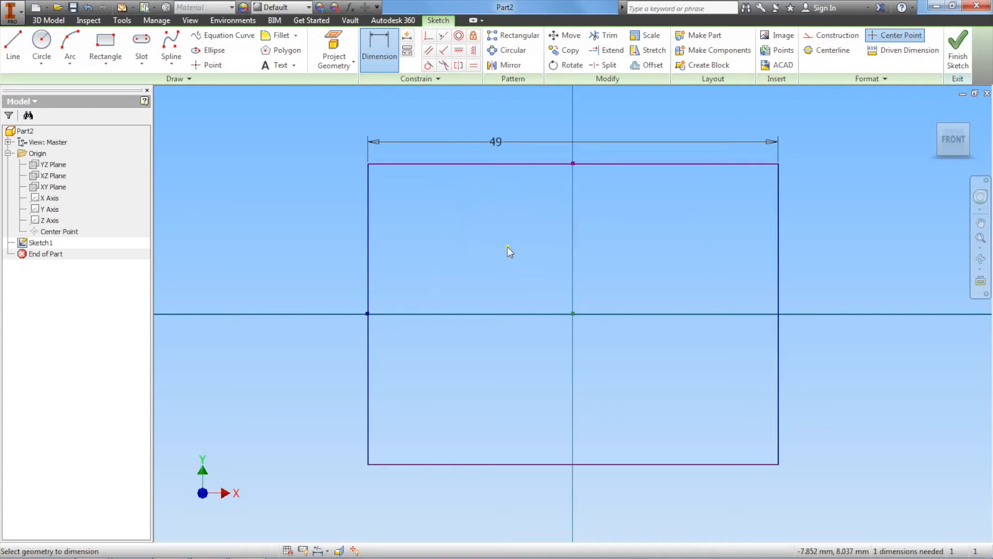
{"action": "scroll", "coordinate": [508, 247], "scroll_direction": "down", "scroll_amount": 5}
{"action": "scroll", "coordinate": [508, 247], "scroll_direction": "down", "scroll_amount": 2}
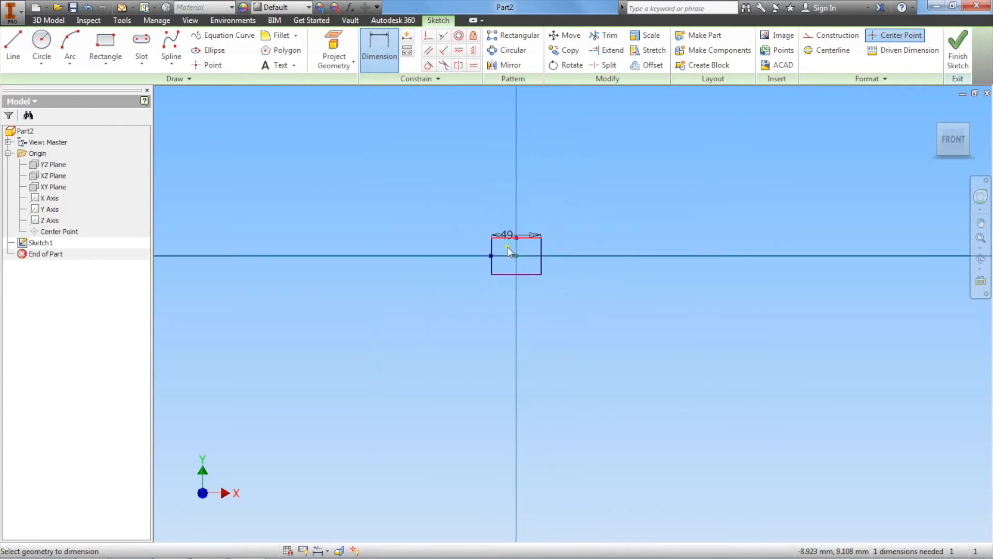
{"action": "scroll", "coordinate": [508, 247], "scroll_direction": "up", "scroll_amount": 8}
{"action": "scroll", "coordinate": [508, 247], "scroll_direction": "down", "scroll_amount": 2}
{"action": "scroll", "coordinate": [508, 247], "scroll_direction": "up", "scroll_amount": 1}
{"action": "scroll", "coordinate": [508, 247], "scroll_direction": "up", "scroll_amount": 3}
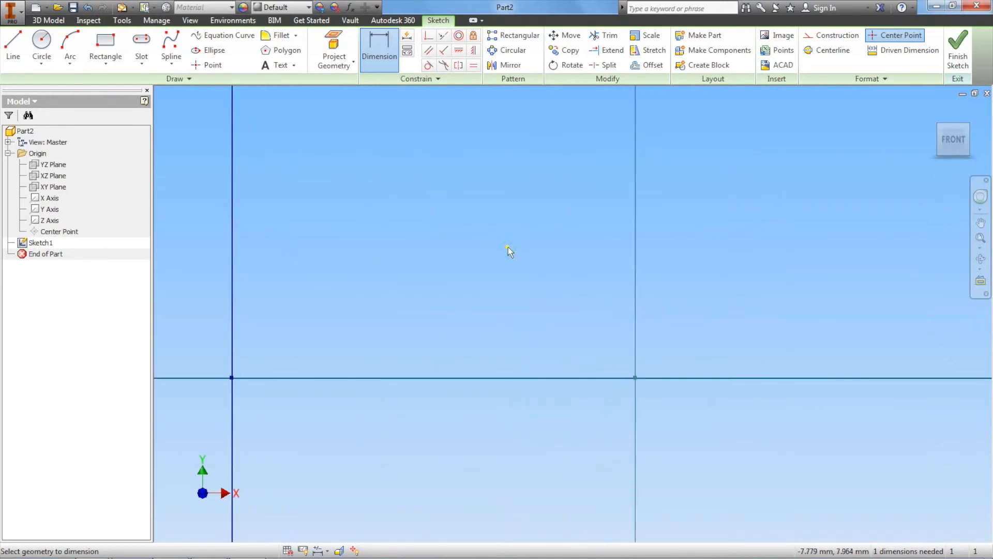
{"action": "scroll", "coordinate": [508, 246], "scroll_direction": "down", "scroll_amount": 2}
{"action": "scroll", "coordinate": [508, 247], "scroll_direction": "down", "scroll_amount": 2}
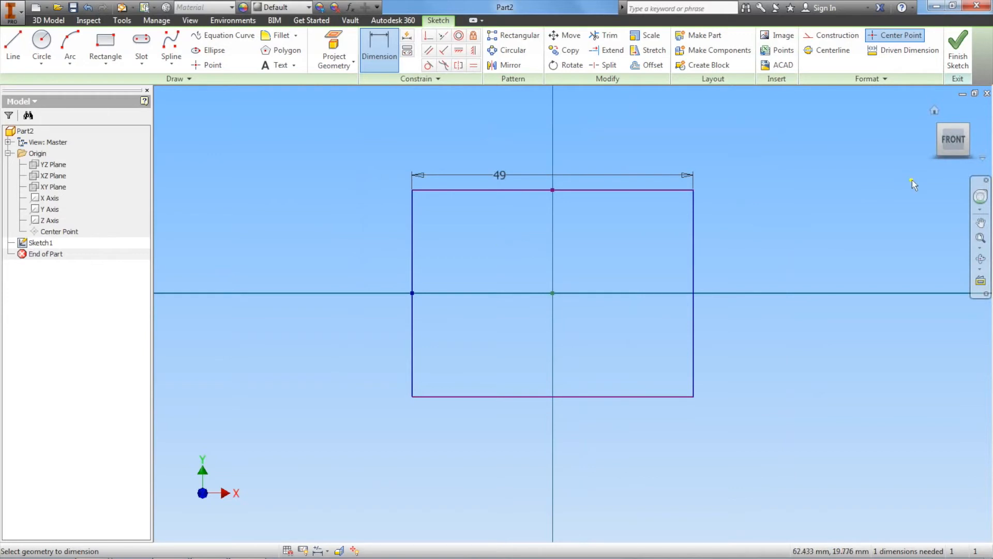
{"action": "left_click", "coordinate": [954, 140]}
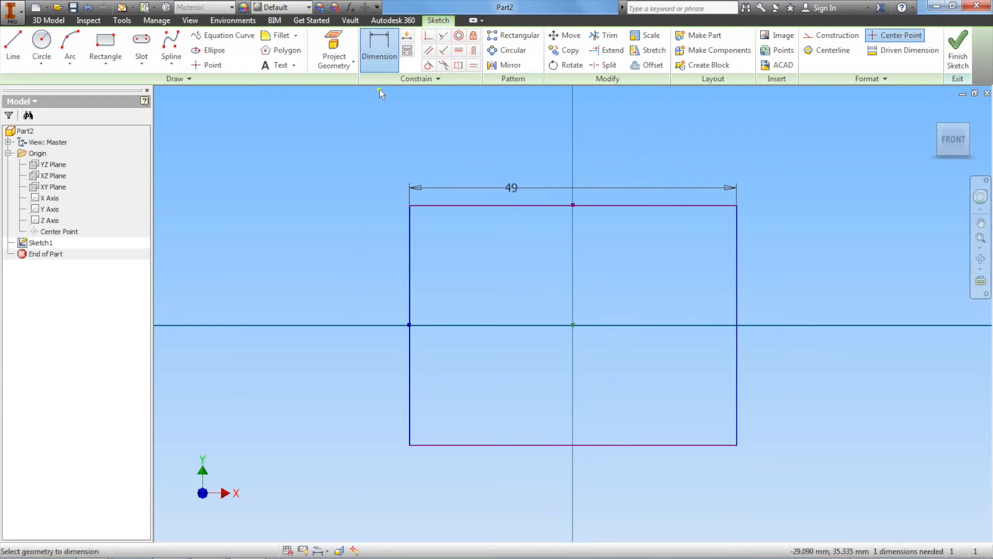
Dimension the rectangle's vertical left edge, set its height to 49 mm, and end the Dimension command
{"action": "left_click", "coordinate": [410, 272]}
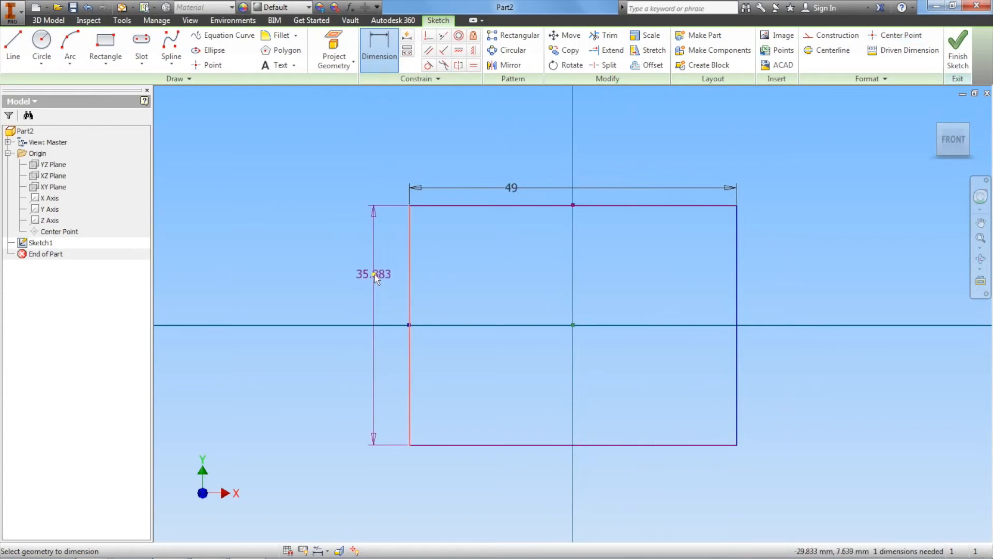
{"action": "left_click", "coordinate": [375, 274]}
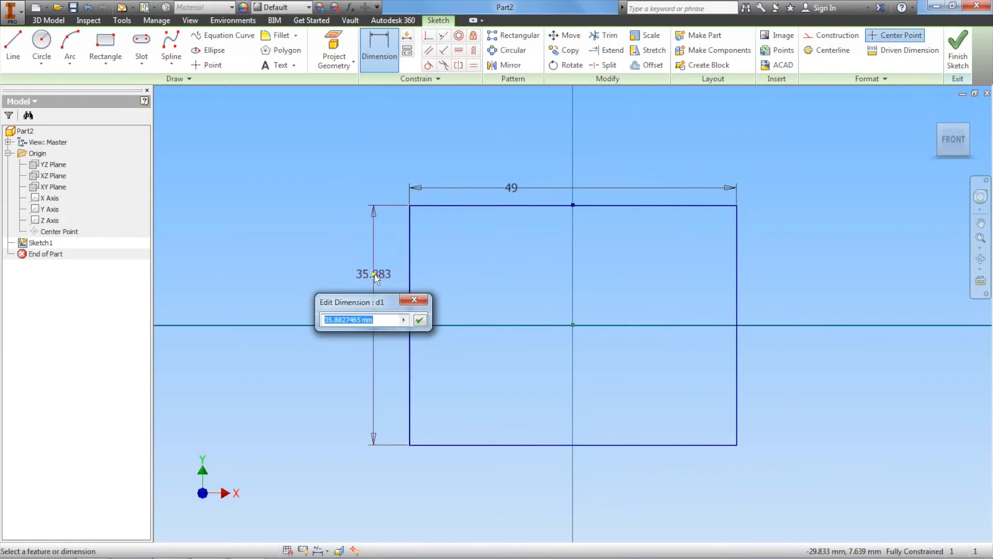
{"action": "type", "text": "49"}
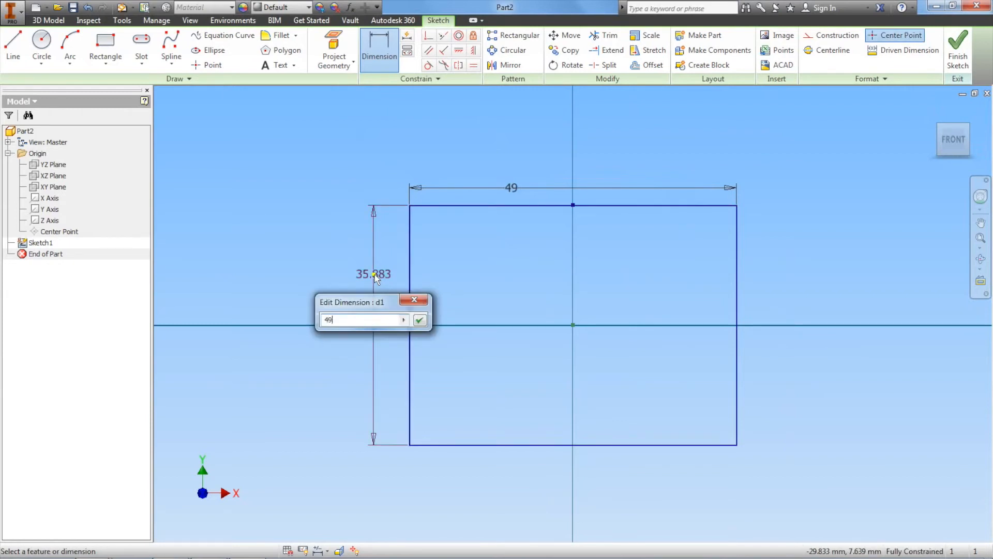
{"action": "left_click", "coordinate": [419, 321]}
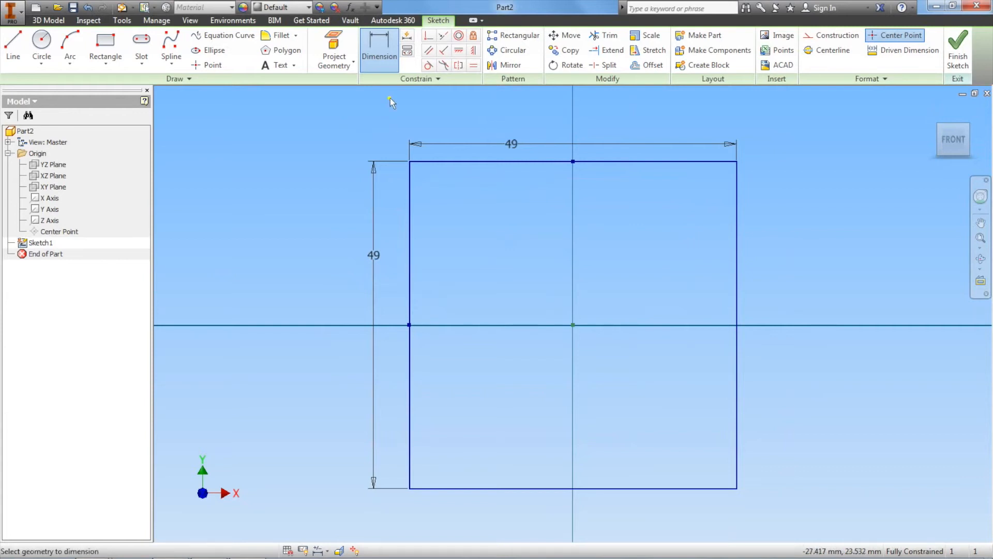
{"action": "right_click", "coordinate": [329, 133]}
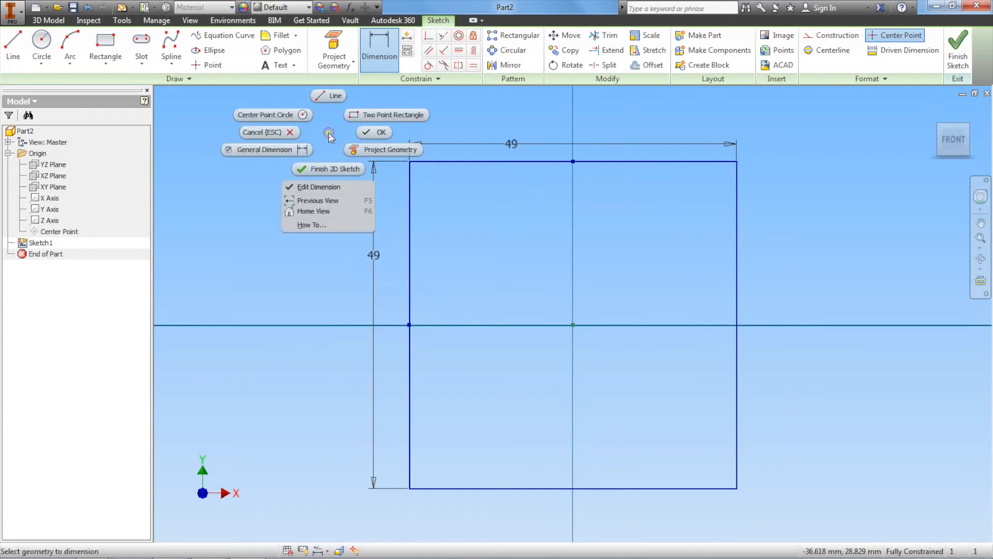
{"action": "left_click", "coordinate": [374, 133]}
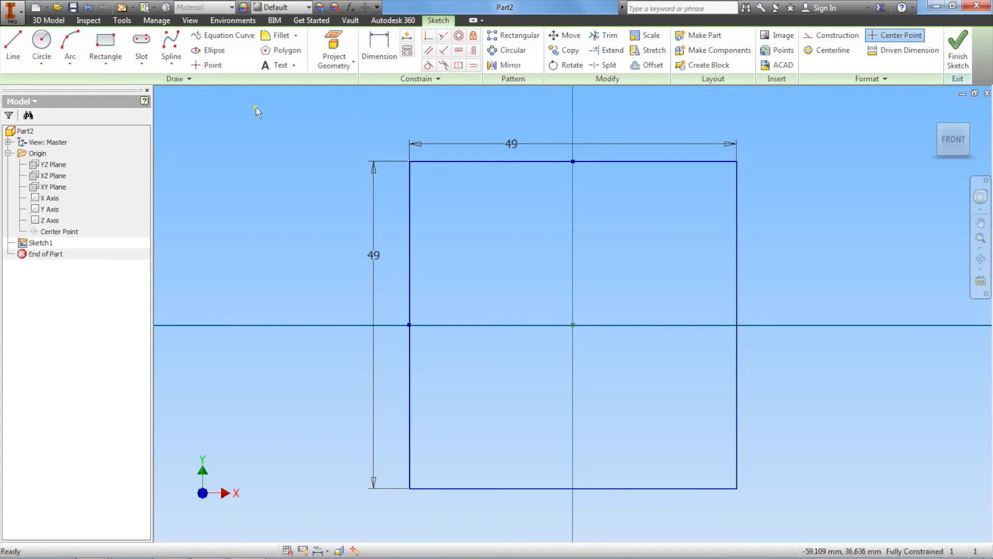
Finish the 2D sketch of the square and return to part modelling
{"action": "left_click", "coordinate": [73, 11]}
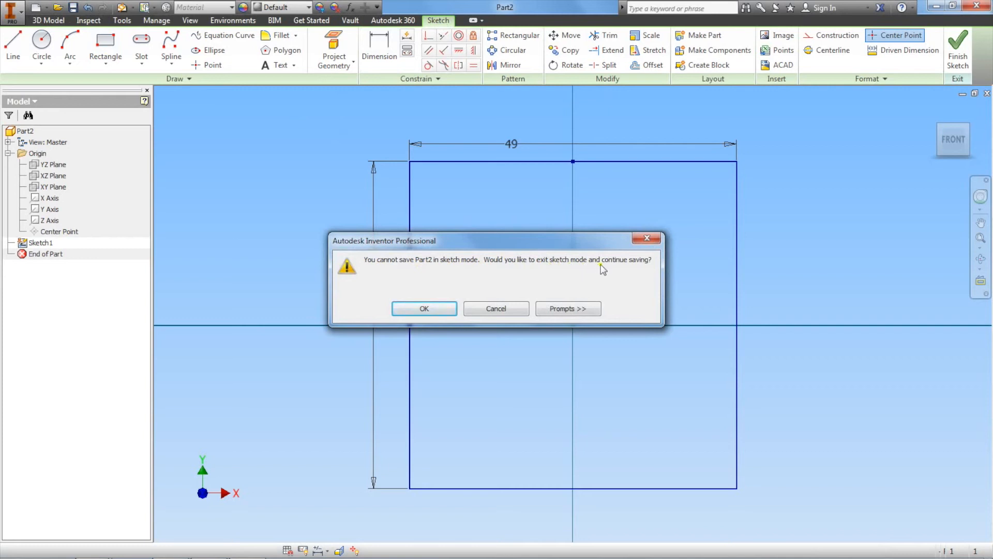
{"action": "left_click", "coordinate": [496, 312]}
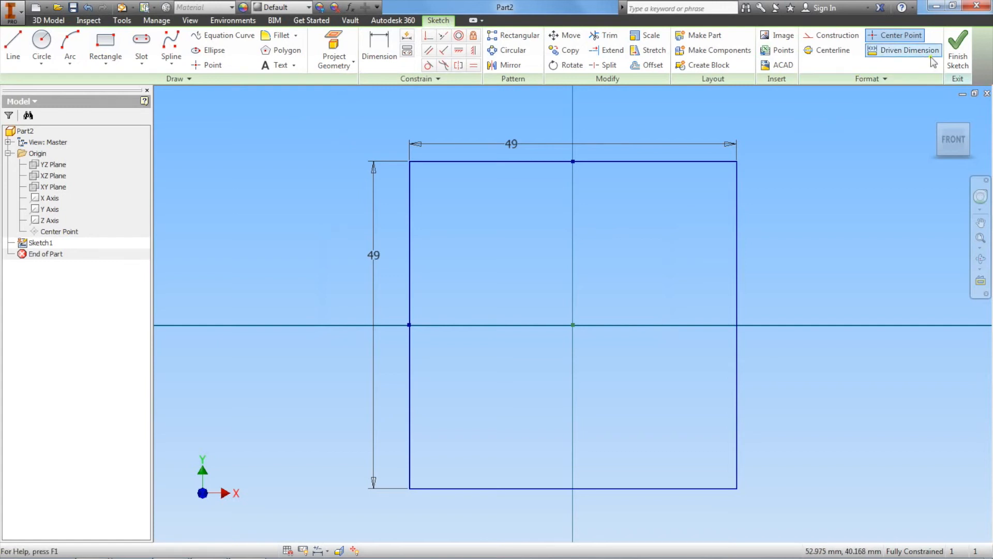
{"action": "left_click", "coordinate": [959, 63]}
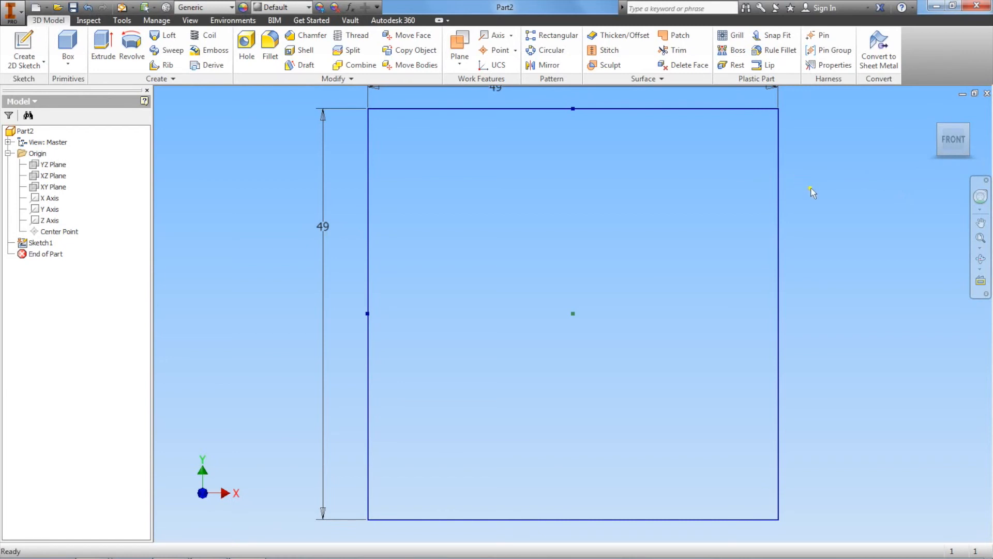
{"action": "left_click", "coordinate": [954, 141]}
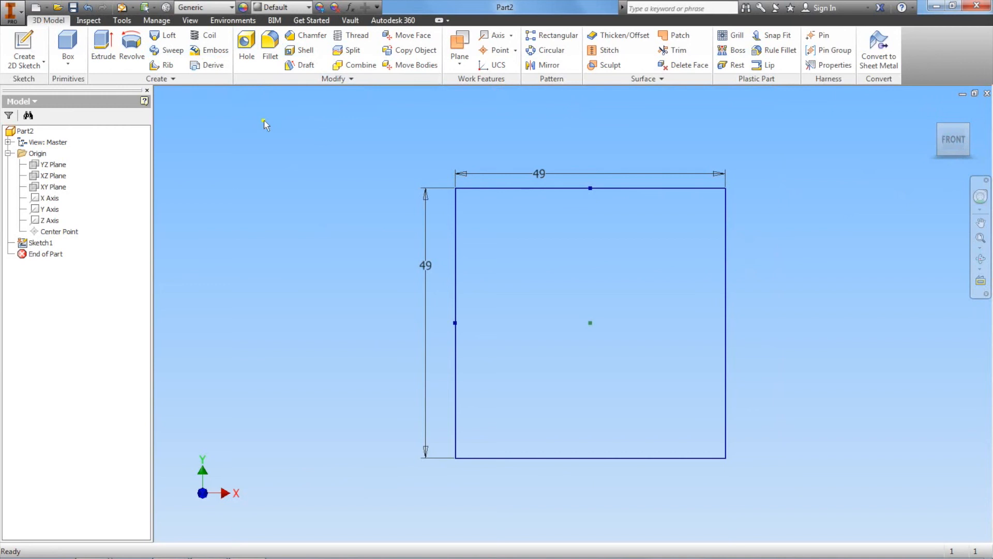
Save the part as End Cap Back in the Part I Tutorial folder, replacing the existing file
{"action": "left_click", "coordinate": [12, 12]}
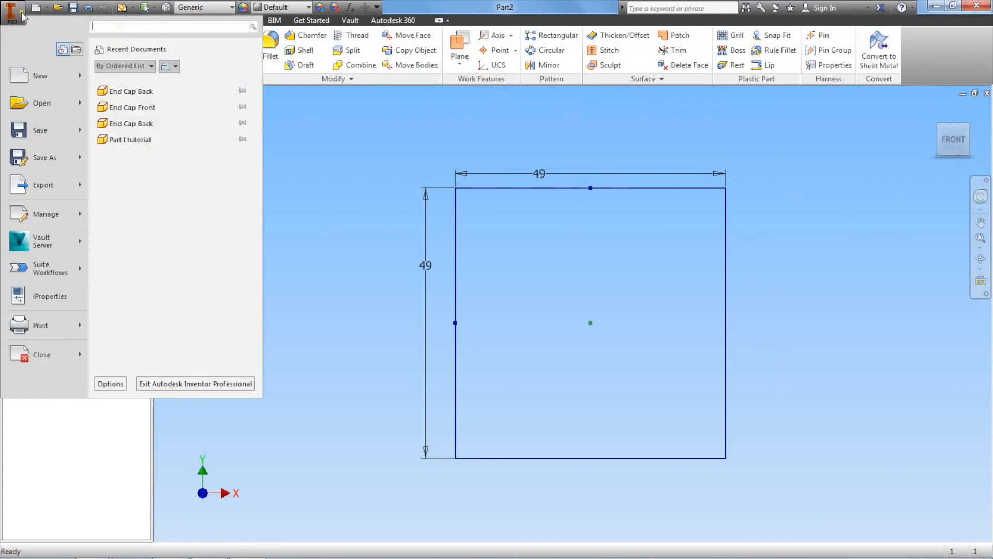
{"action": "mouse_move", "coordinate": [45, 159]}
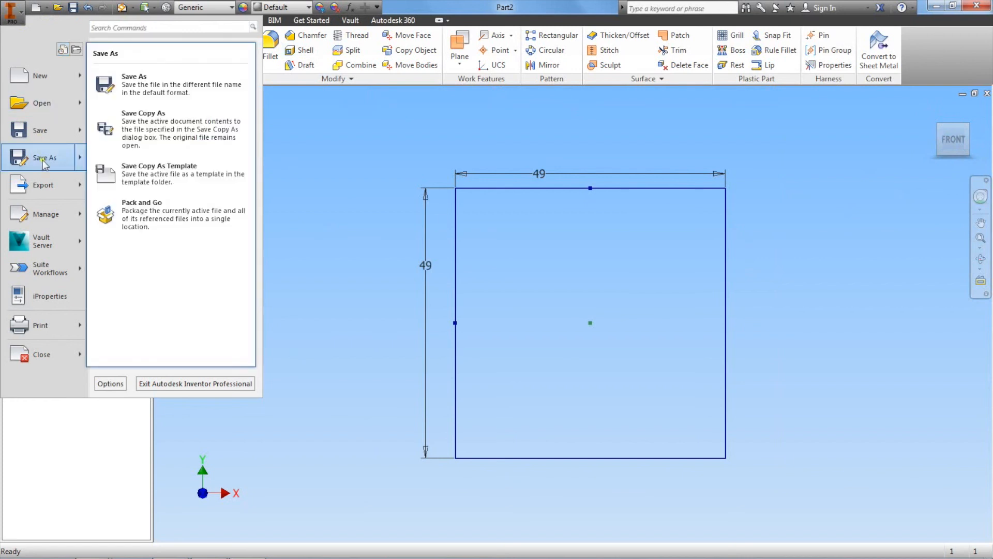
{"action": "left_click", "coordinate": [153, 96]}
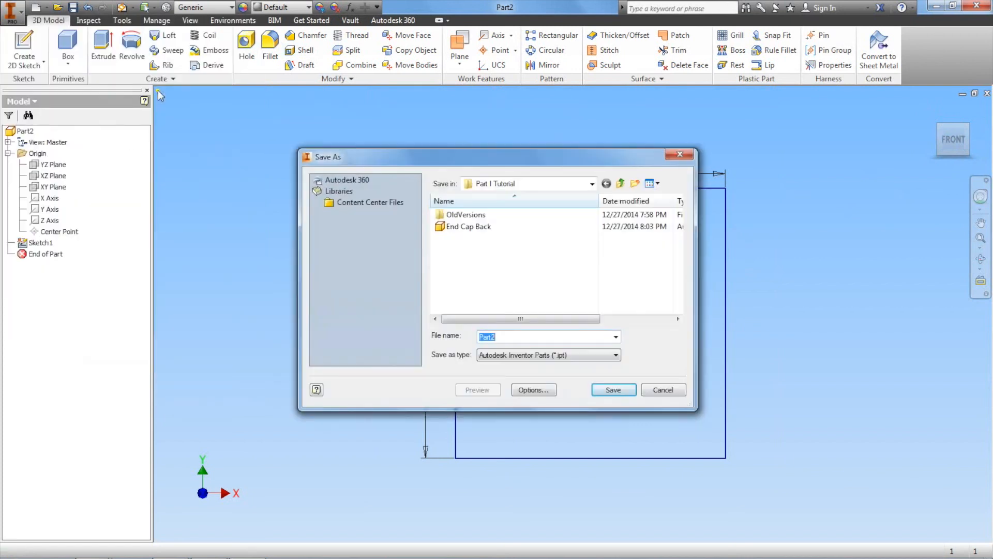
{"action": "left_click", "coordinate": [456, 227]}
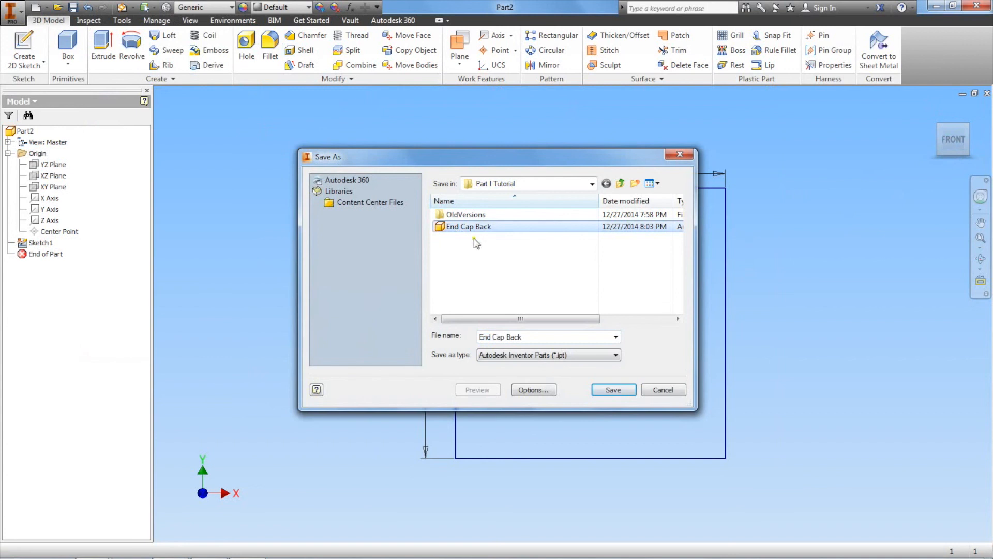
{"action": "left_click", "coordinate": [526, 336]}
{"action": "left_click", "coordinate": [614, 392]}
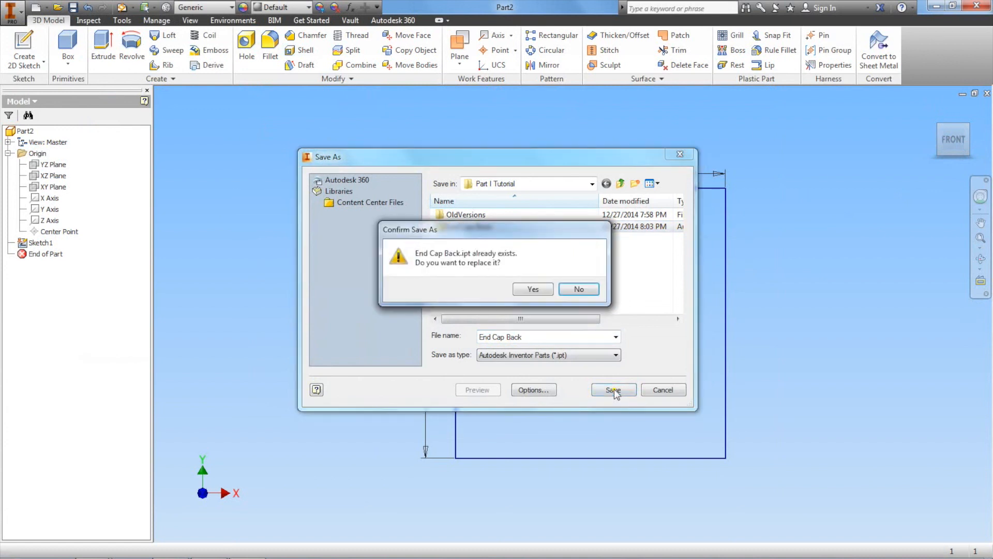
{"action": "left_click", "coordinate": [533, 288]}
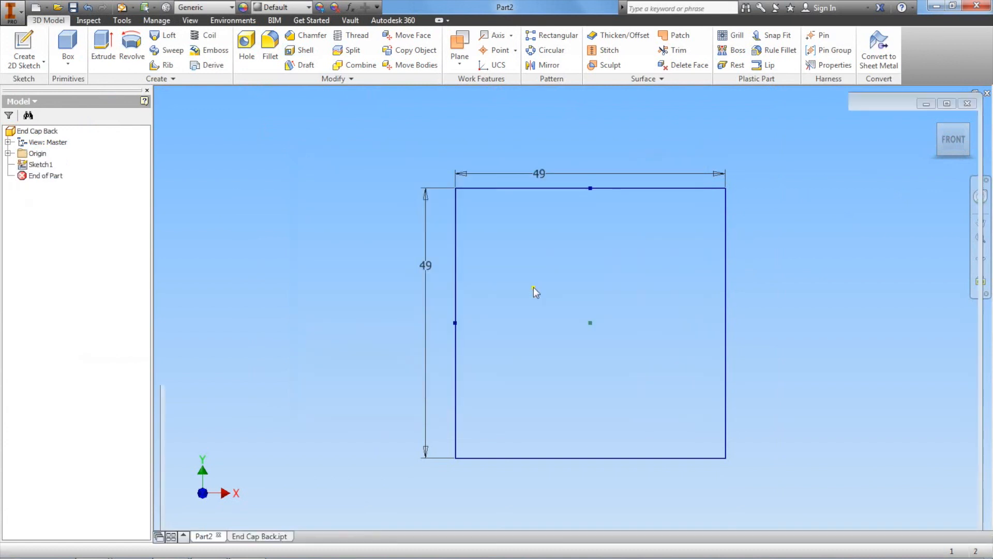